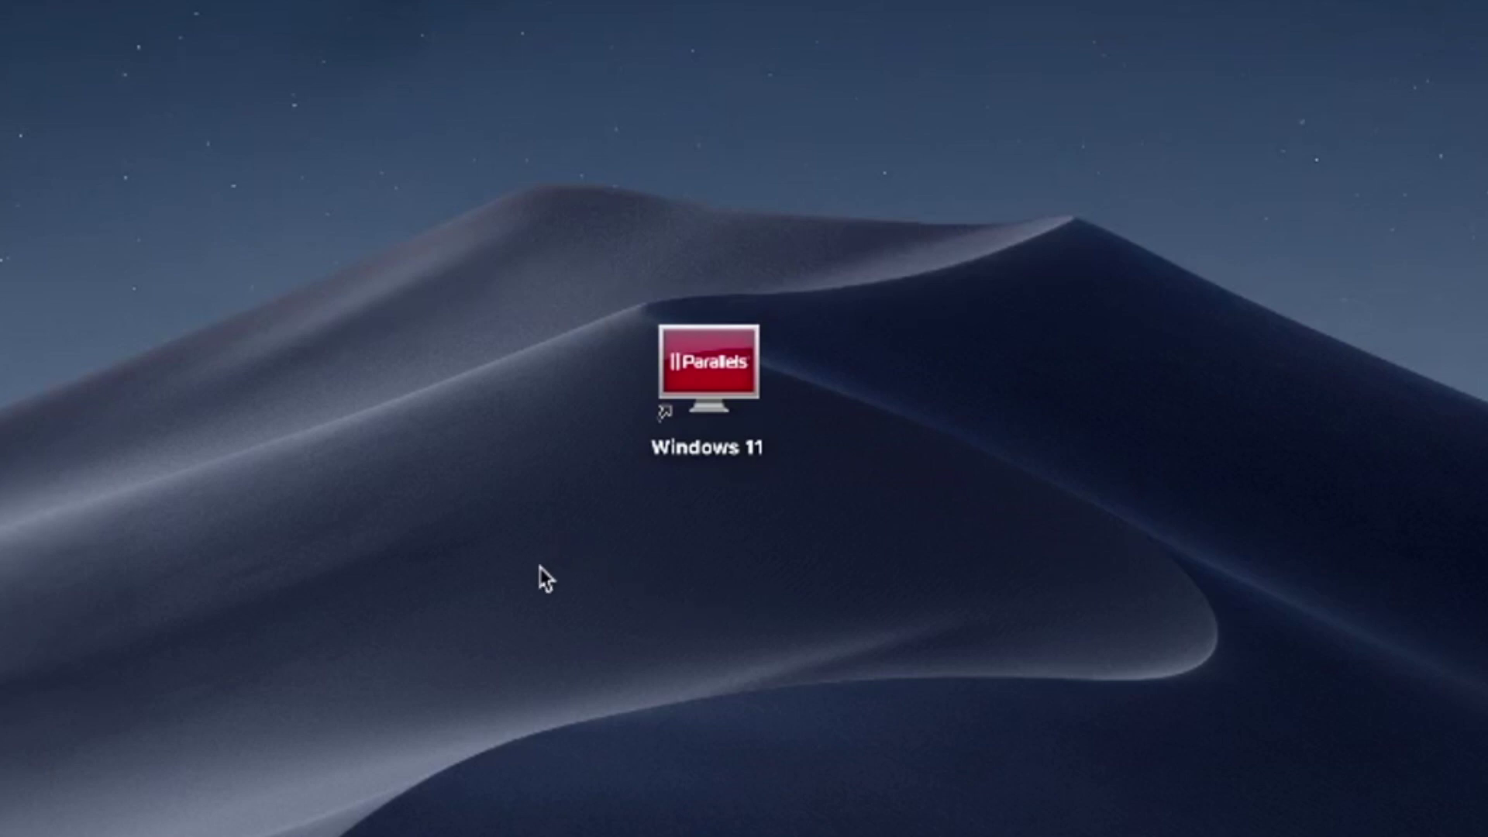
Highlight the Parallels Desktop icon on the desktop by repeatedly drawing a marquee around it.
{"action": "left_click_drag", "start_coordinate": [542, 568], "coordinate": [893, 185]}
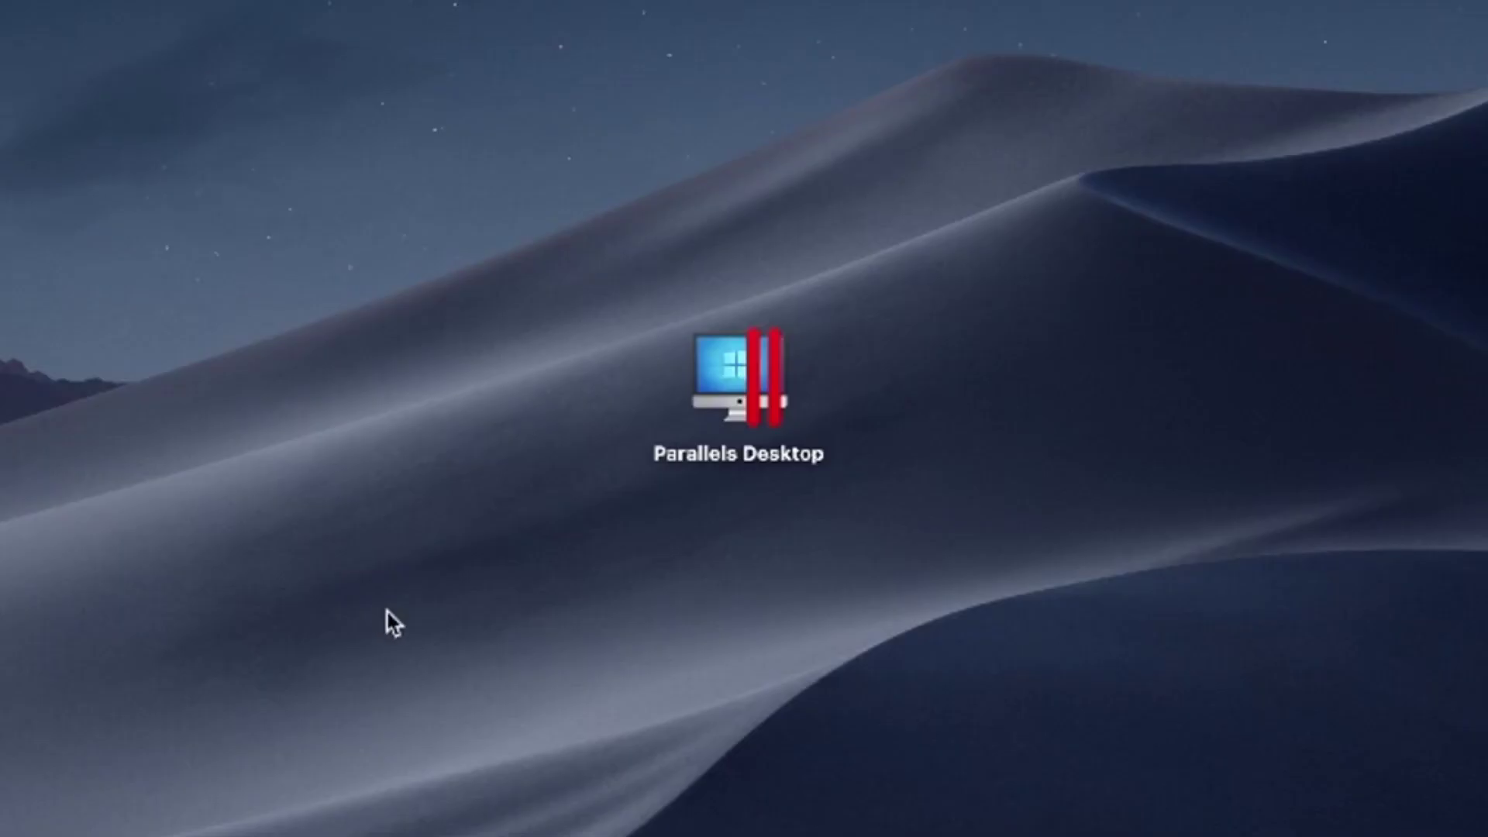
{"action": "mouse_move", "coordinate": [415, 655]}
{"action": "left_mouse_down"}
{"action": "mouse_move", "coordinate": [871, 334]}
{"action": "mouse_move", "coordinate": [1026, 178]}
{"action": "left_mouse_up"}
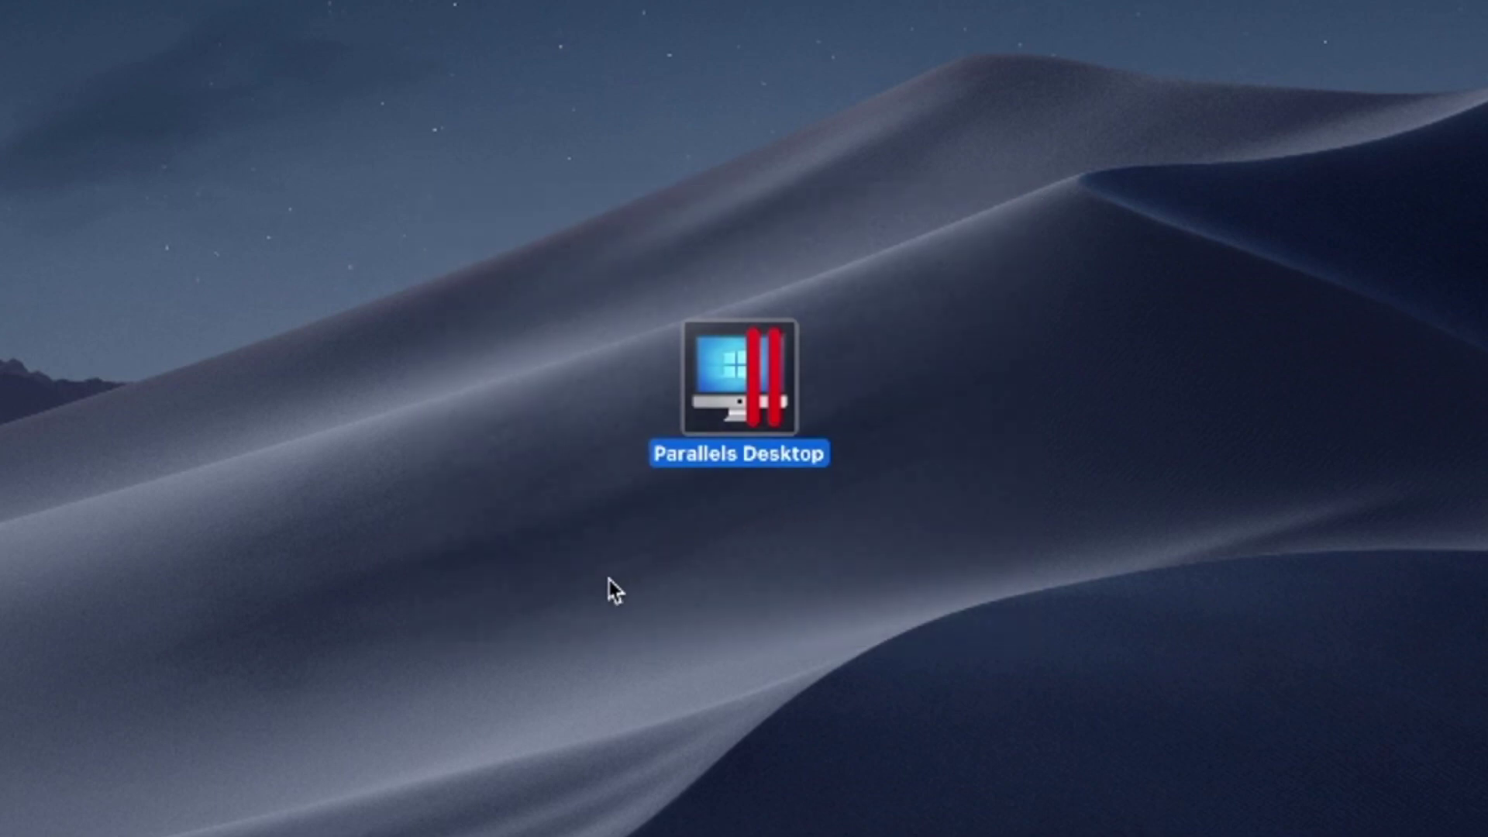
{"action": "left_click_drag", "start_coordinate": [480, 650], "coordinate": [1057, 186]}
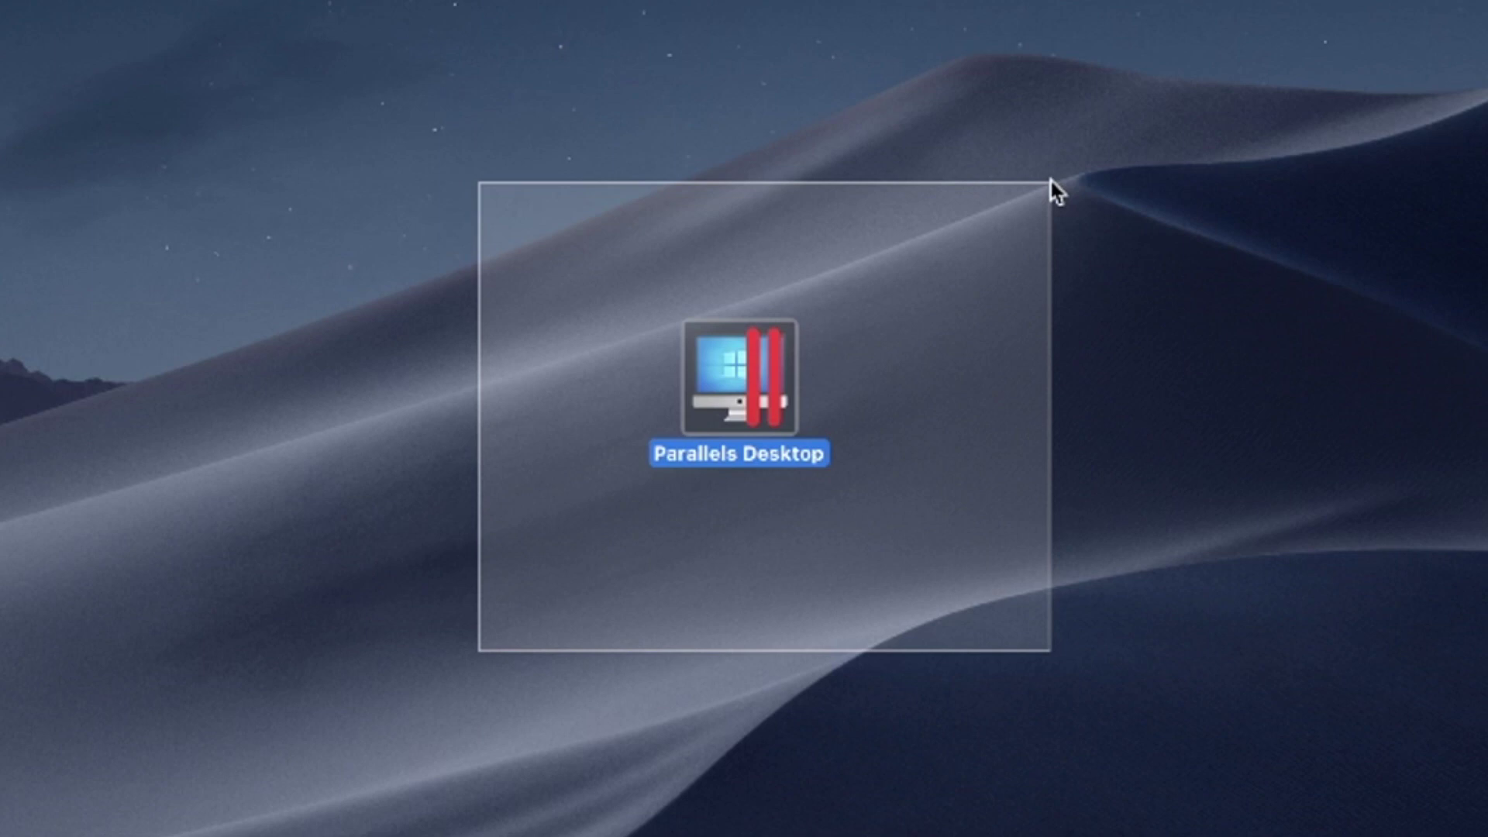
{"action": "left_click_drag", "start_coordinate": [1054, 190], "coordinate": [1051, 183]}
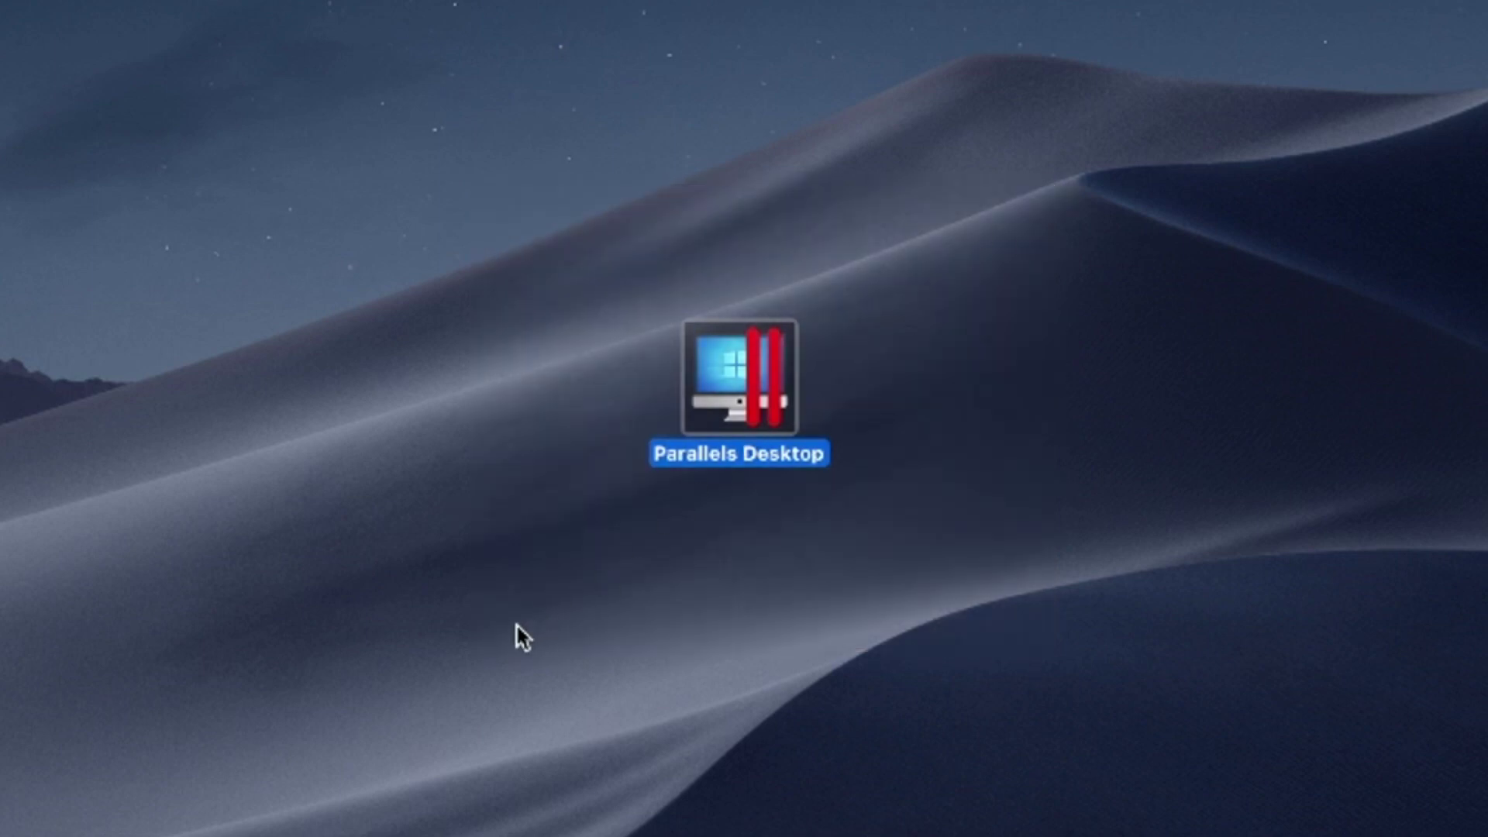
{"action": "left_click_drag", "start_coordinate": [439, 671], "coordinate": [1024, 209]}
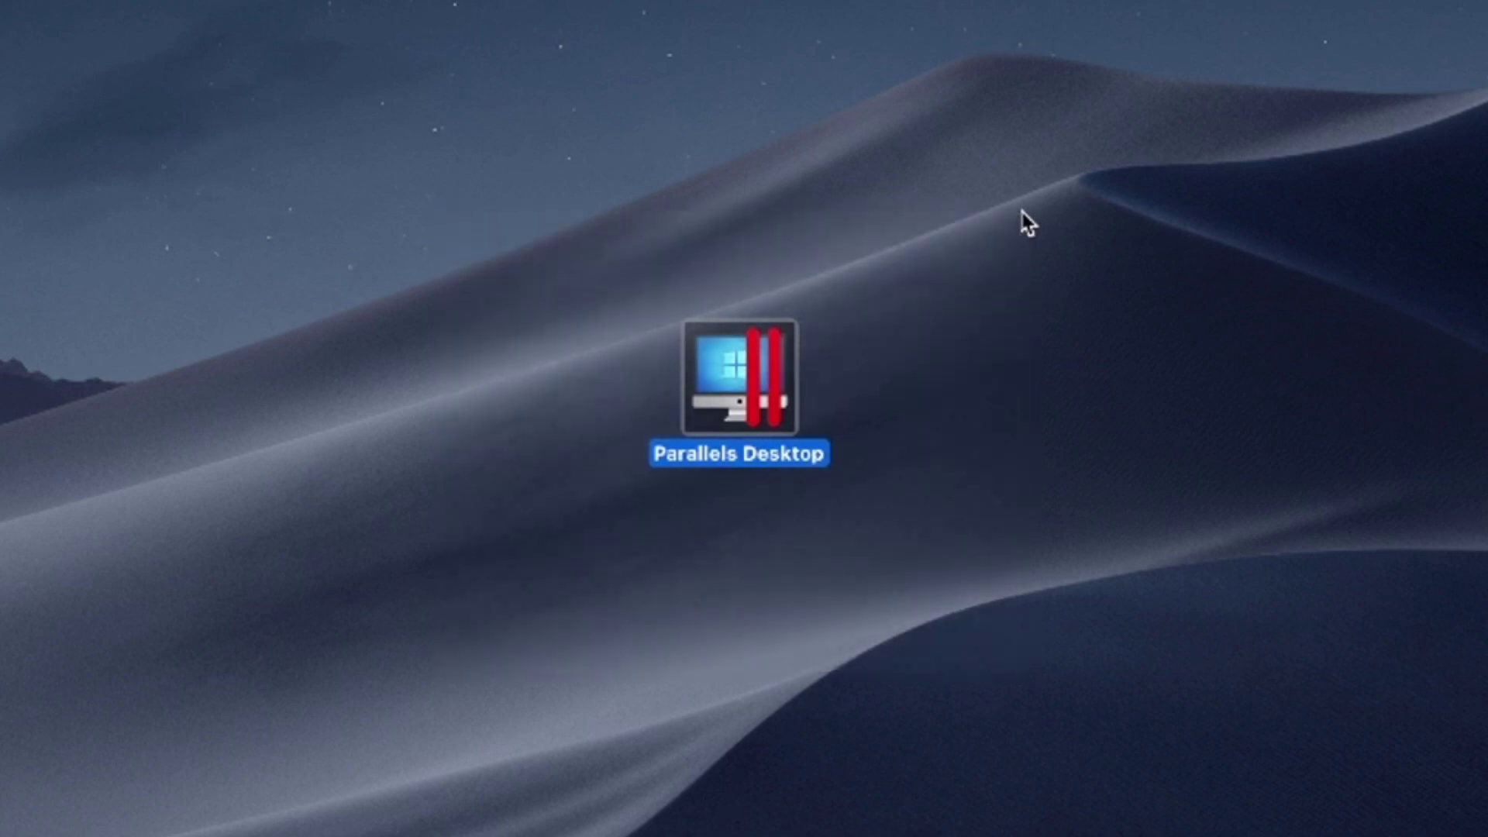